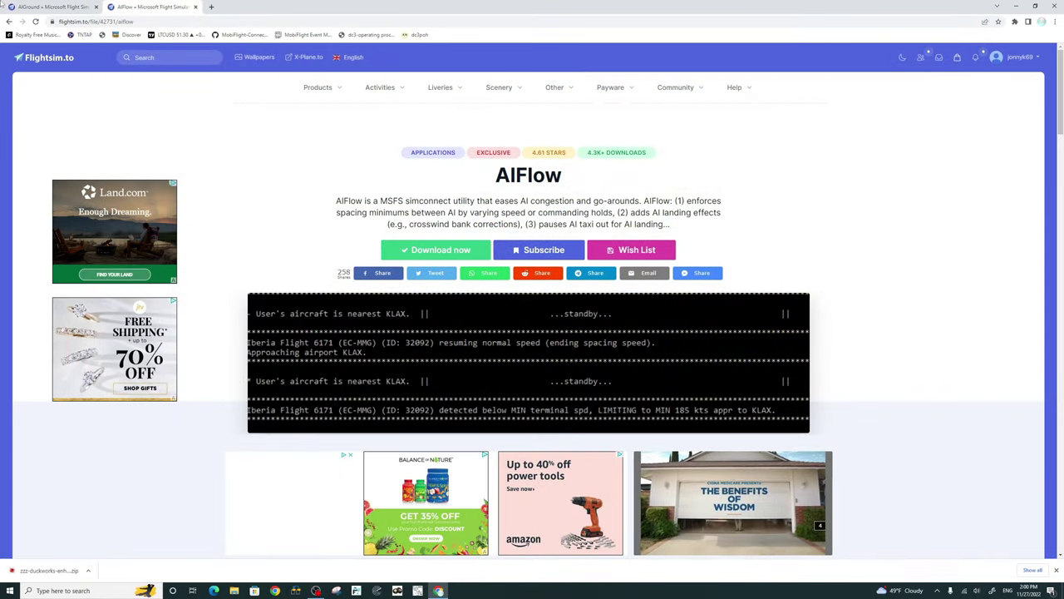
Step: Open the AIGround204_ARhl9 folder on the desktop and locate the AIGround application in it
left_click(3, 4)
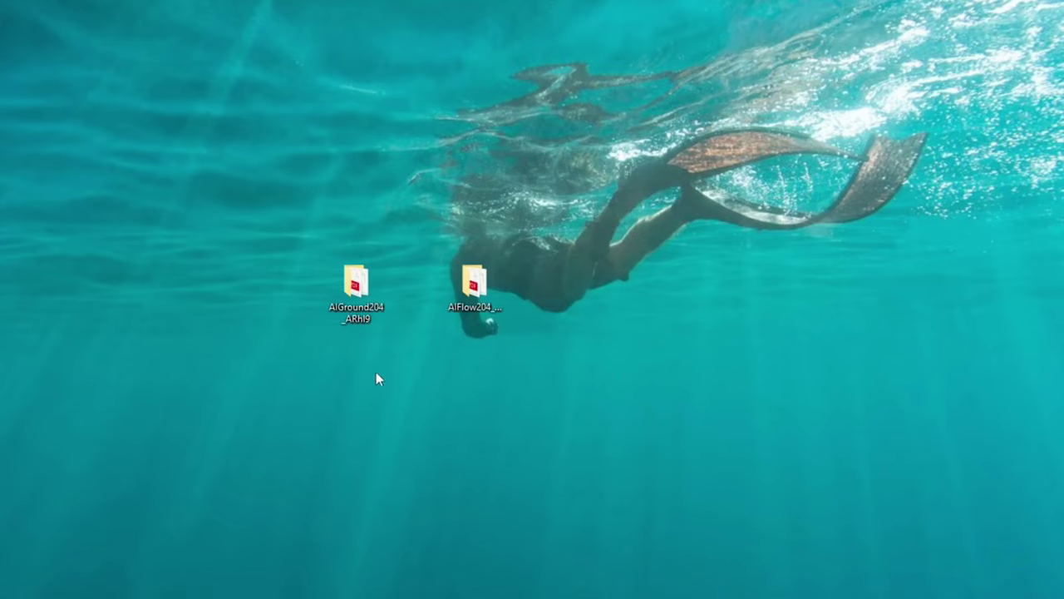
double_click(368, 292)
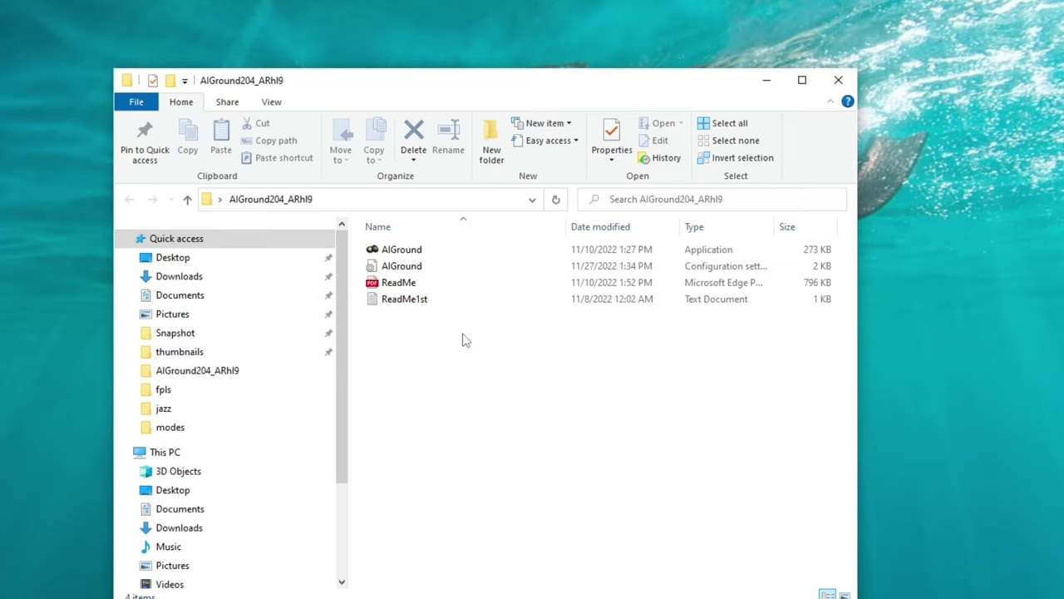
left_click(430, 256)
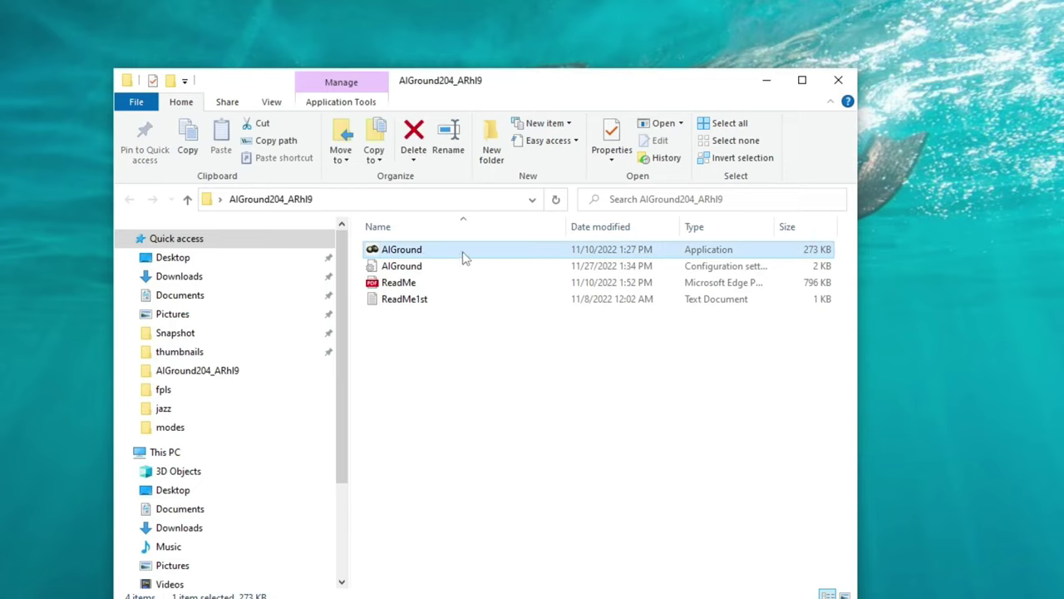
left_click_drag(402, 249, 543, 229)
left_click_drag(543, 229, 549, 333)
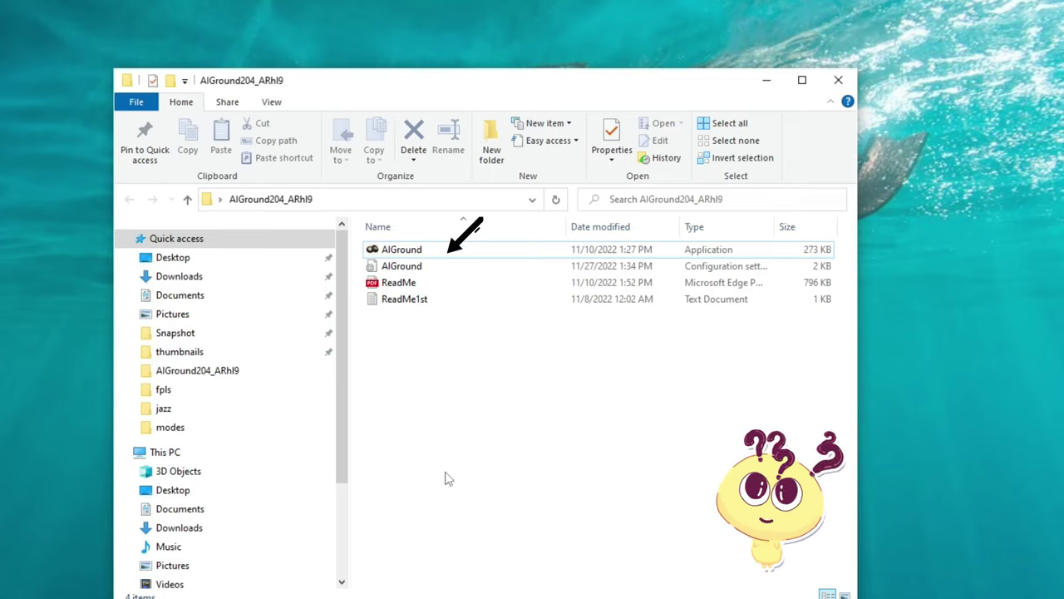
Step: Open the AIGround ReadMe PDF and read through its introduction and usage overview
double_click(404, 284)
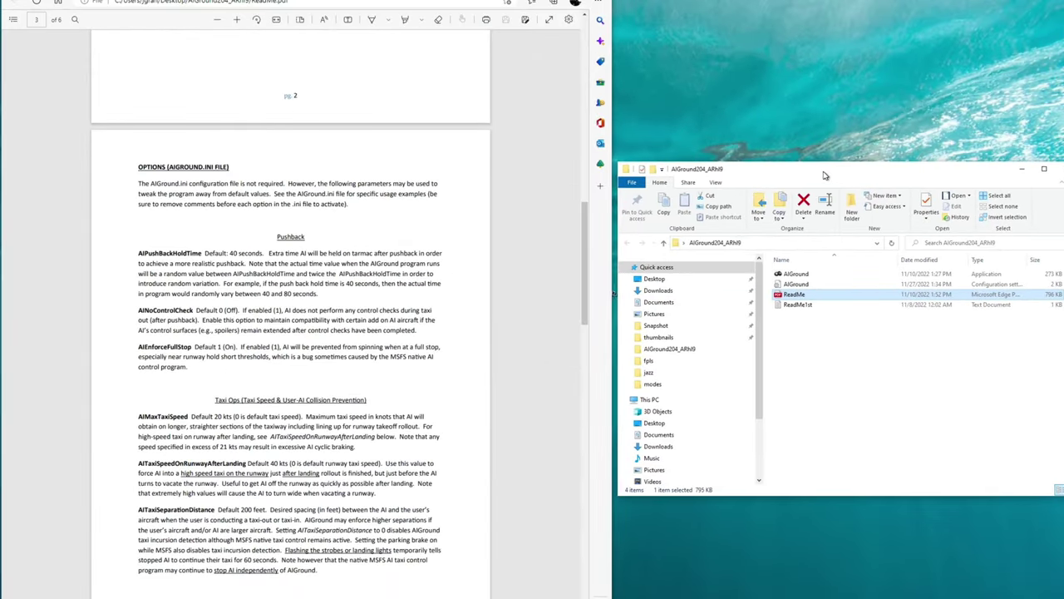
scroll(540, 254, "up", 10)
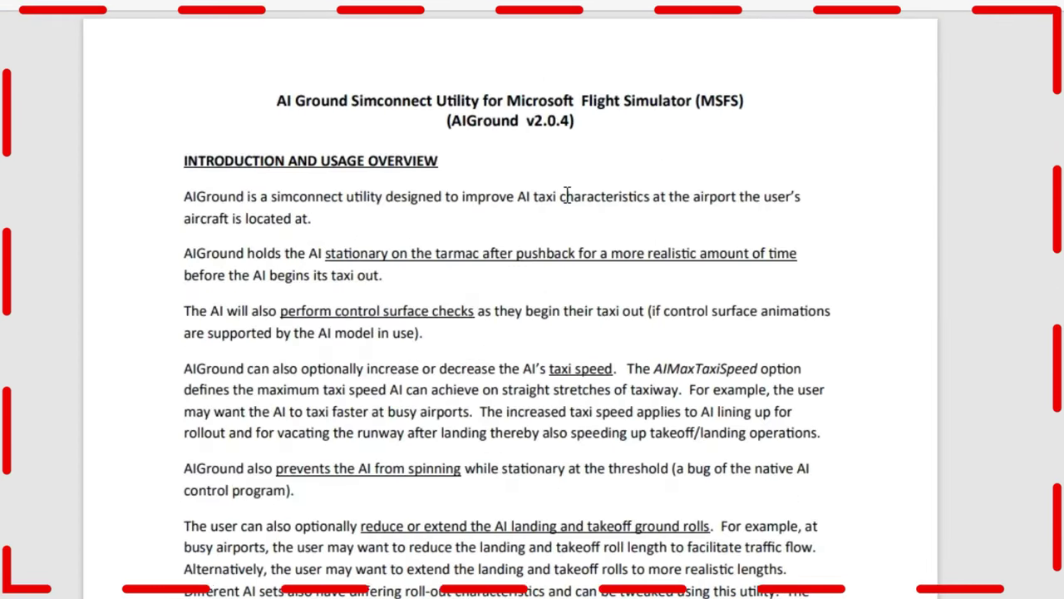
scroll(831, 357, "down", 20)
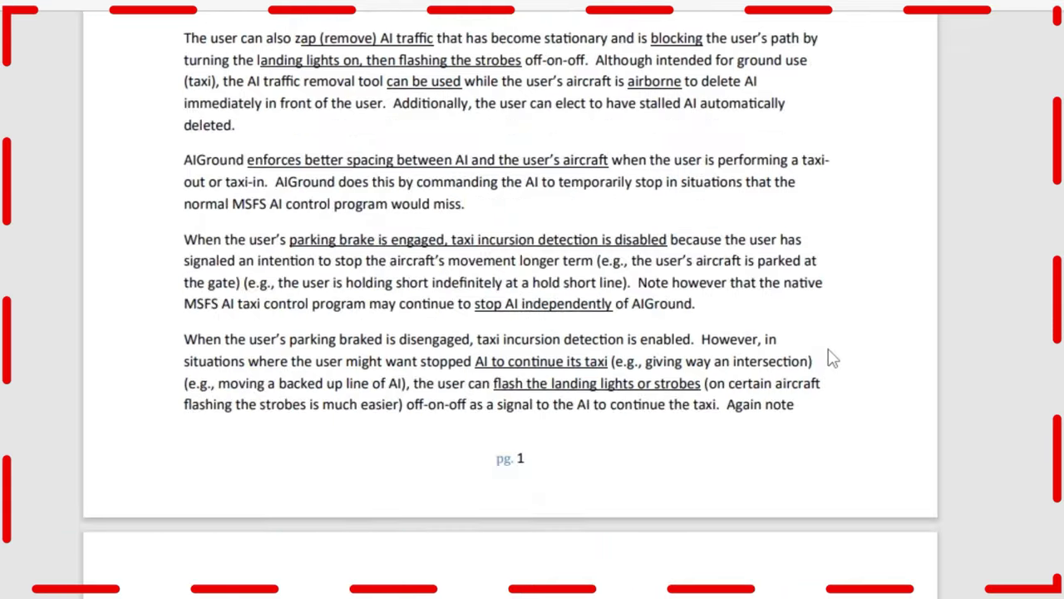
scroll(831, 357, "down", 3)
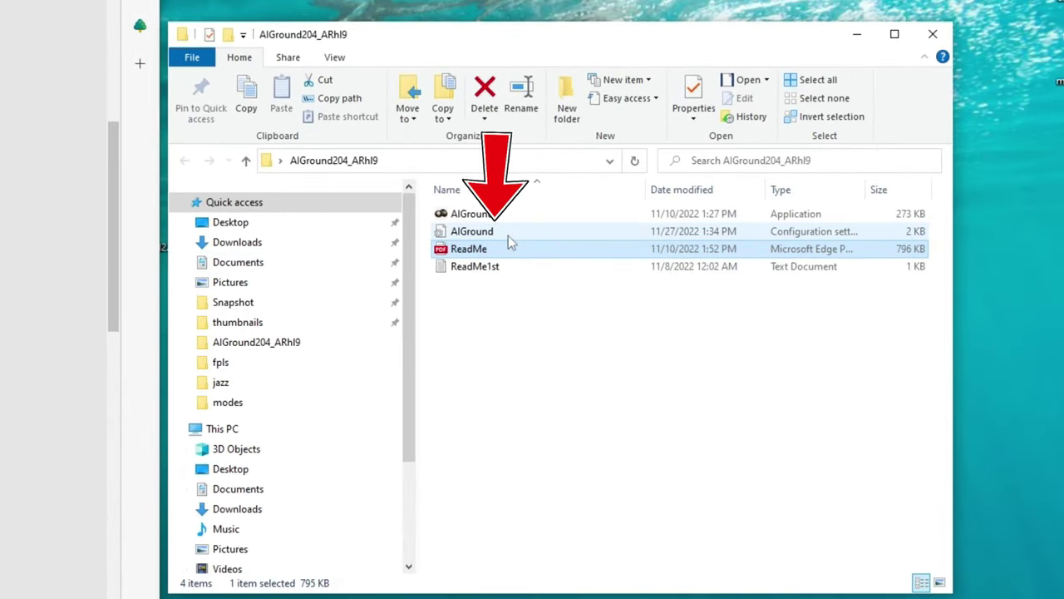
Step: Open the AIGround configuration settings file for editing in Notepad++
left_click(508, 236)
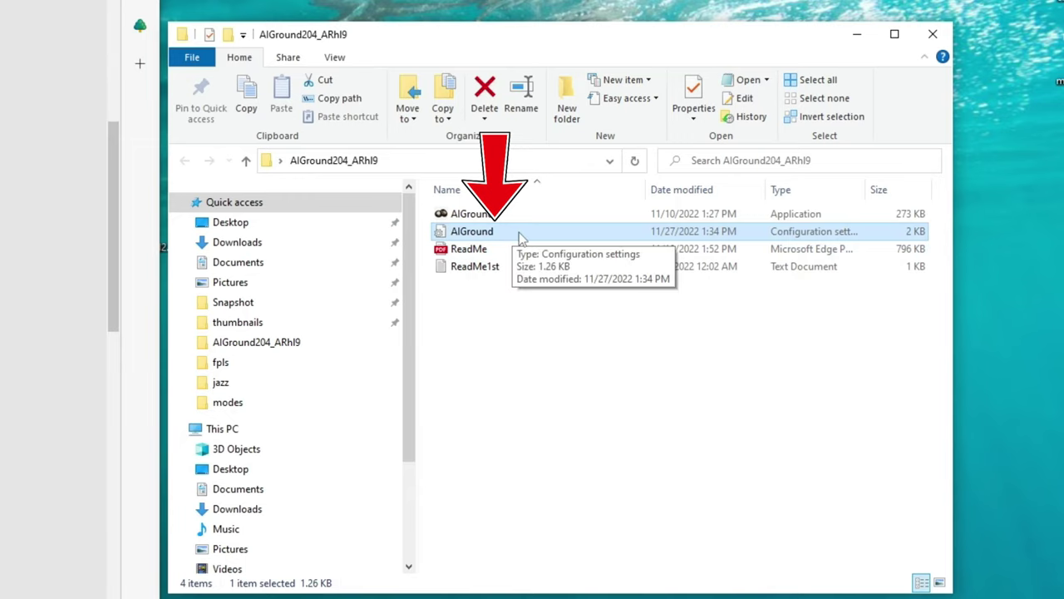
right_click(519, 232)
left_click(567, 301)
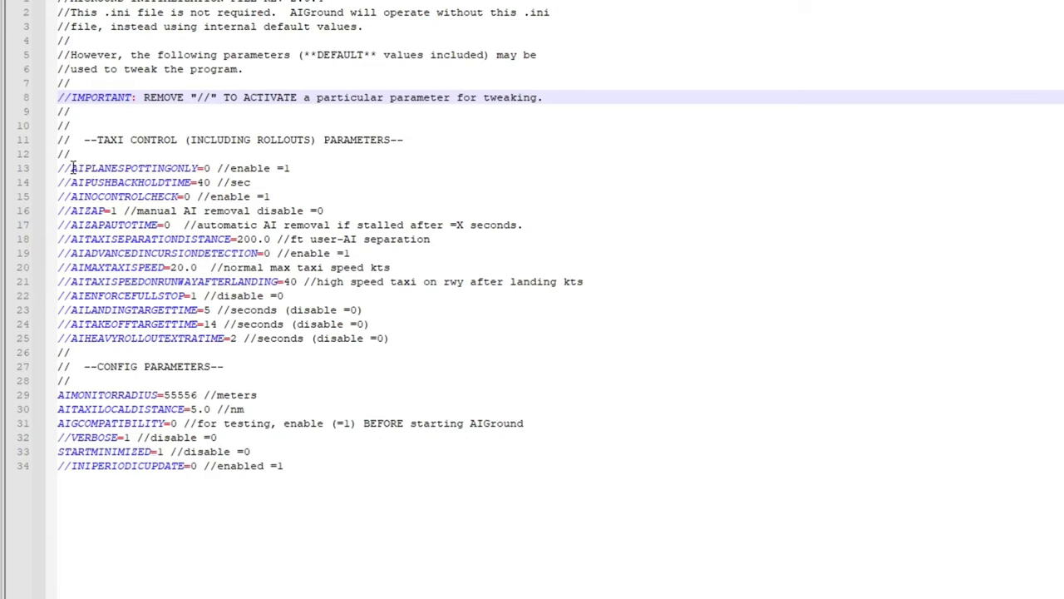
Step: Activate the taxi control parameters from AIPLANESPOTTINGONLY through AIHEAVYROLLOUTEXTRATIME by removing the leading // from each line
left_click(71, 168)
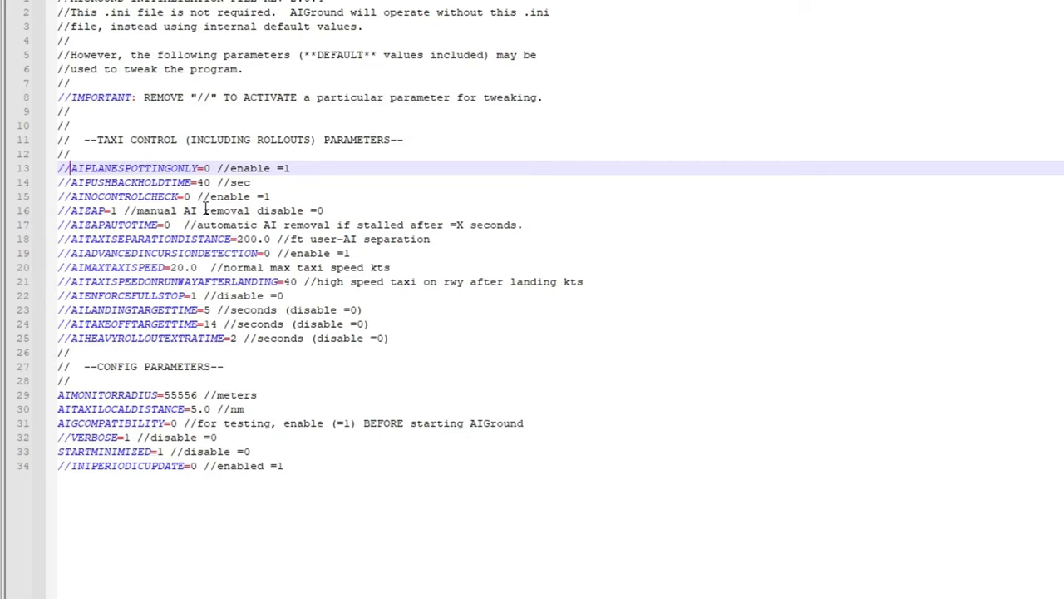
key("BackSpace")
key("BackSpace")
key("Down")
key("BackSpace")
key("BackSpace")
key("Down")
key("BackSpace")
key("BackSpace")
key("Down")
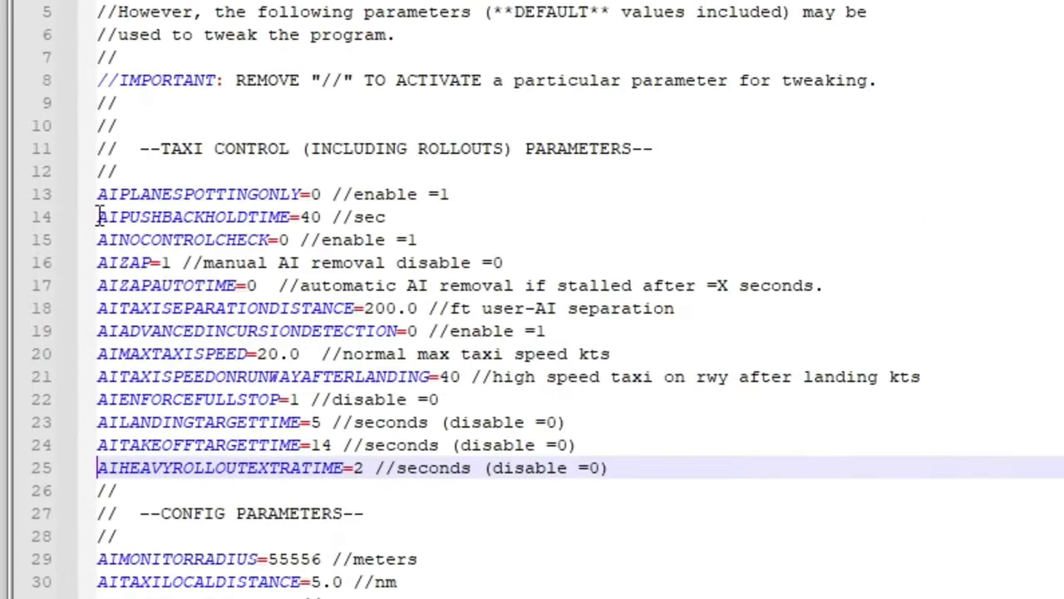
Step: Highlight the AIPUSHBACKHOLDTIME line and save the edited AIGround.ini file
left_click_drag(98, 217, 385, 217)
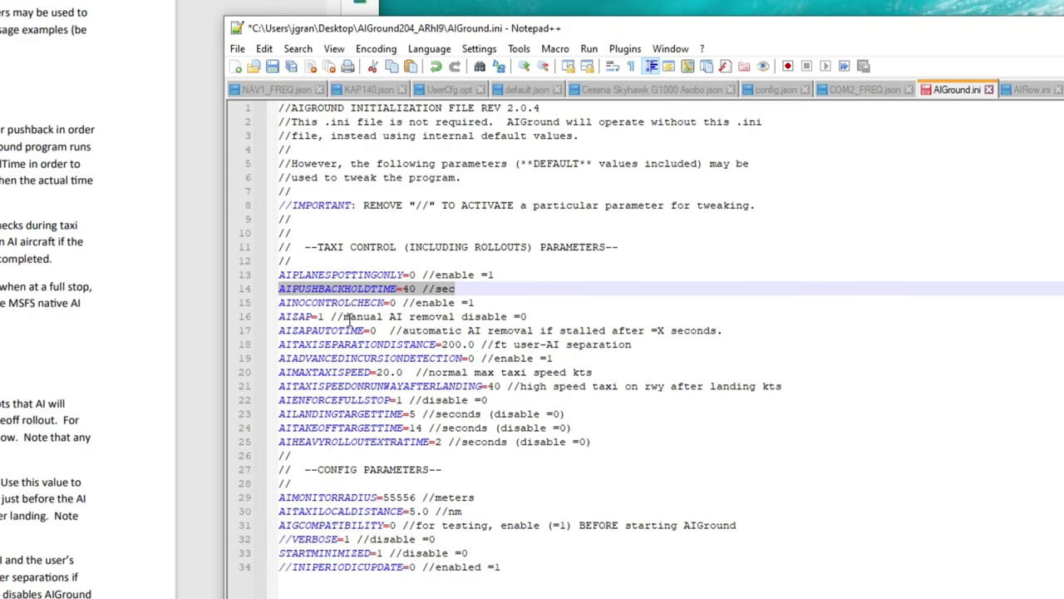
left_click(237, 50)
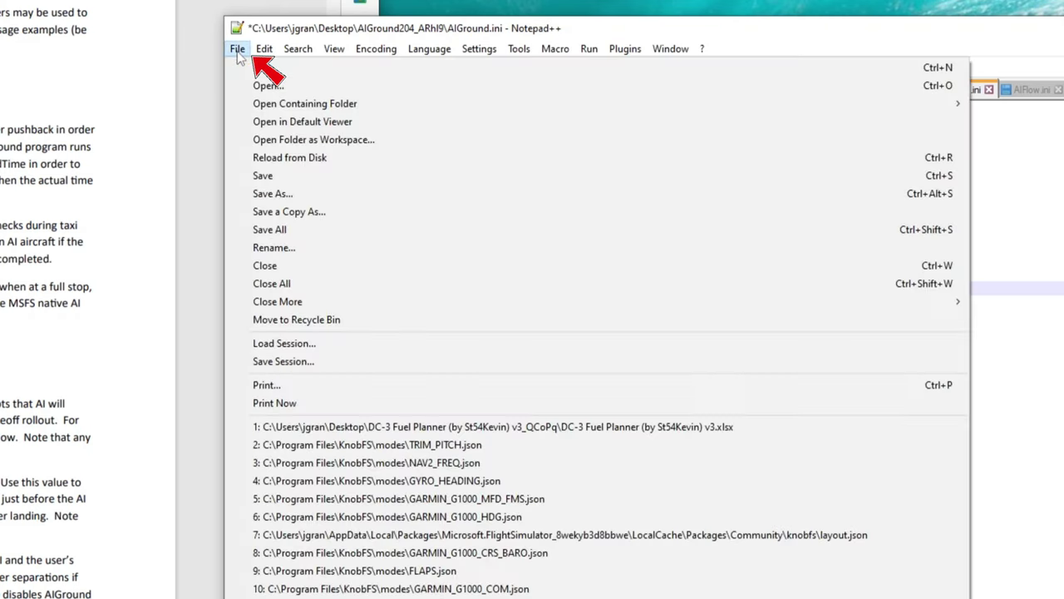
left_click(259, 174)
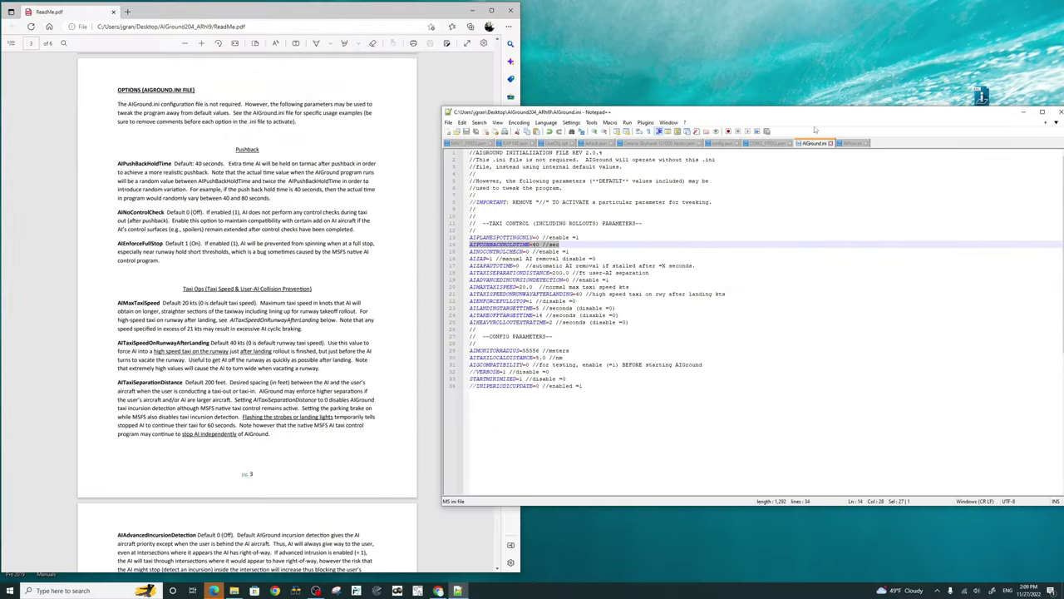
Step: Close the AIGround.ini editor, the ReadMe PDF and the AIGround folder window
left_click_drag(817, 114, 748, 115)
left_click(983, 110)
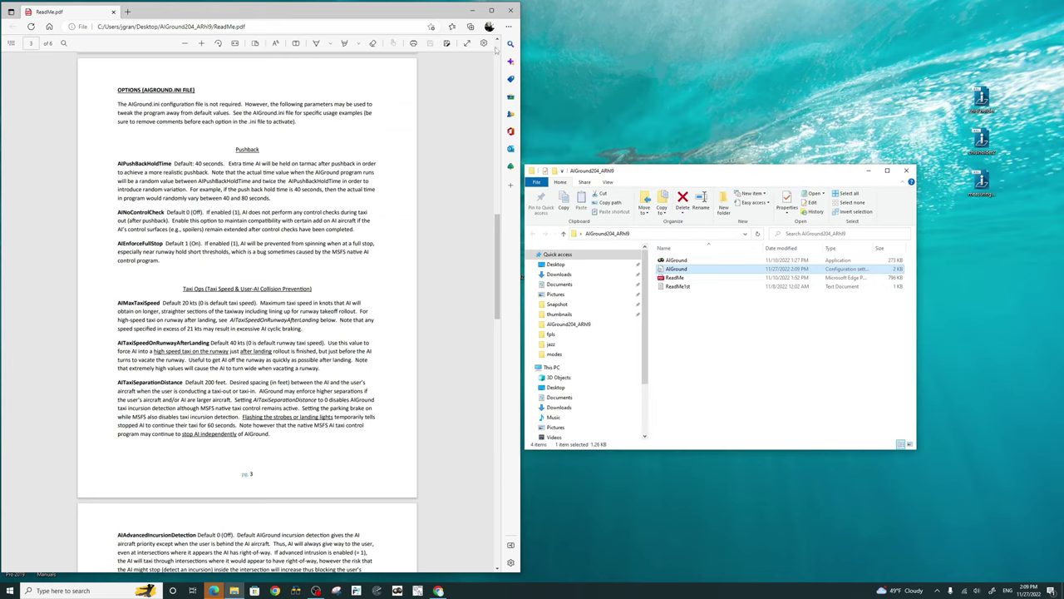
left_click(511, 11)
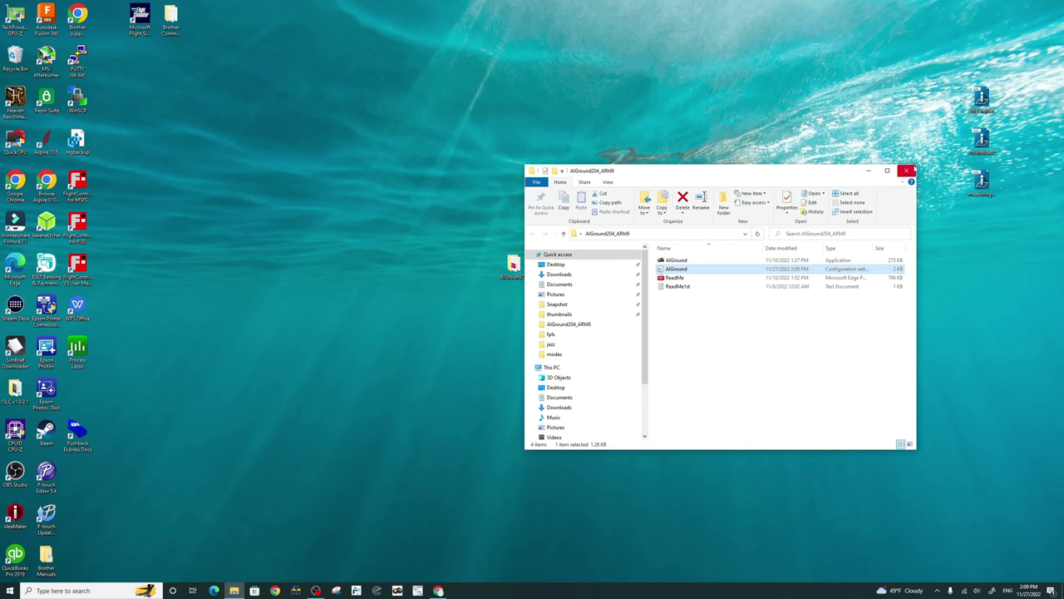
left_click(908, 170)
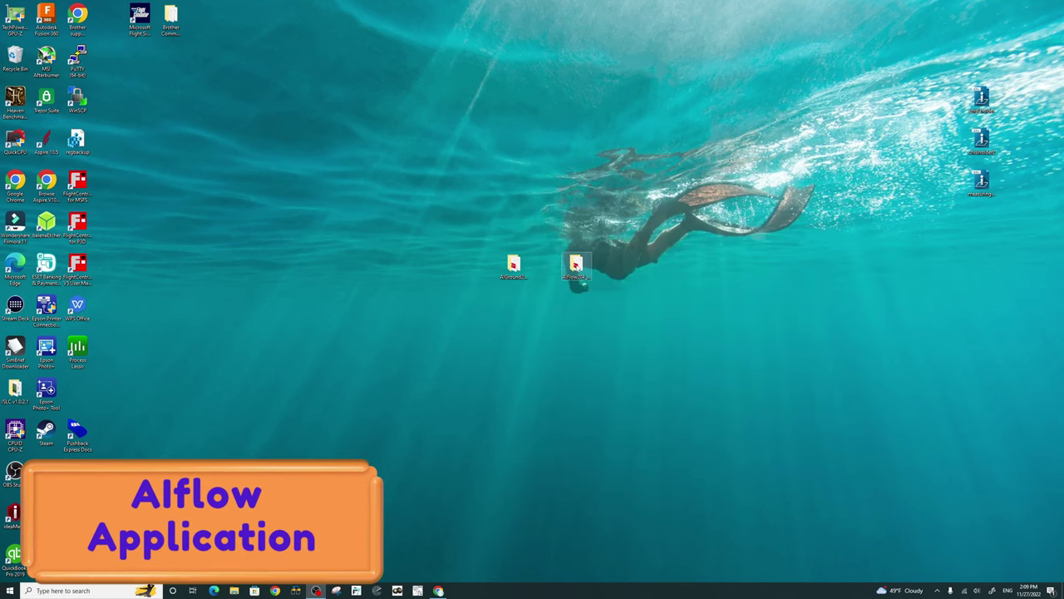
Step: Open the AIFlow204_52YaZ folder and read the introduction in its ReadMe PDF
double_click(577, 265)
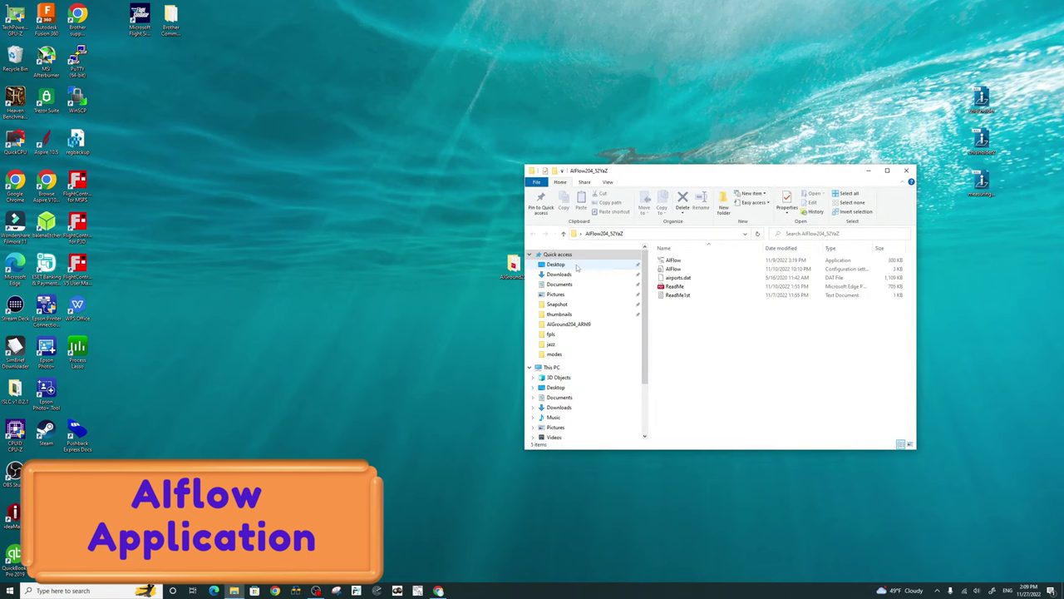
double_click(690, 287)
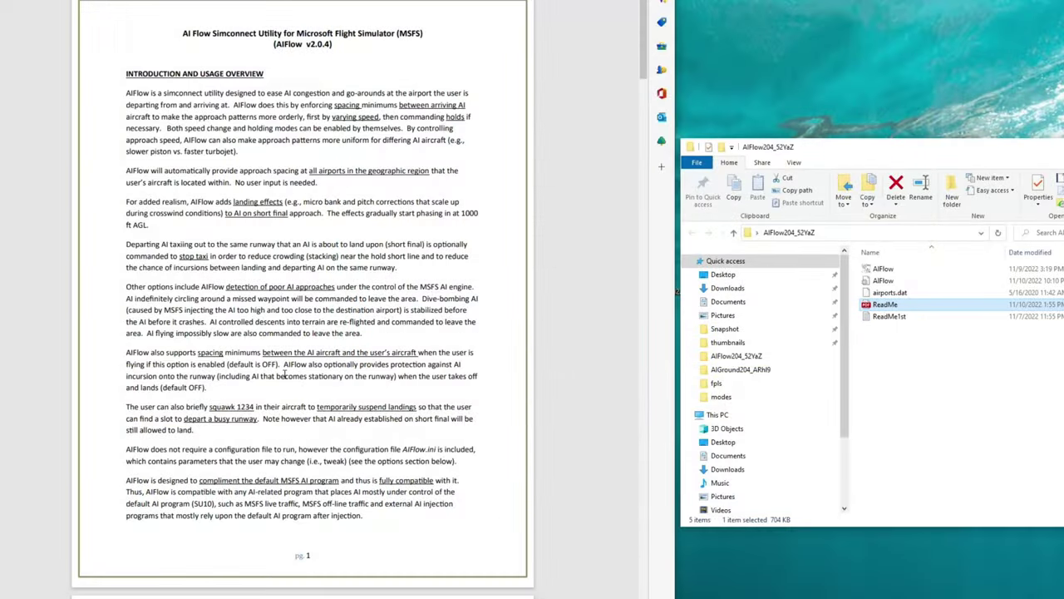
scroll(282, 376, "down", 10)
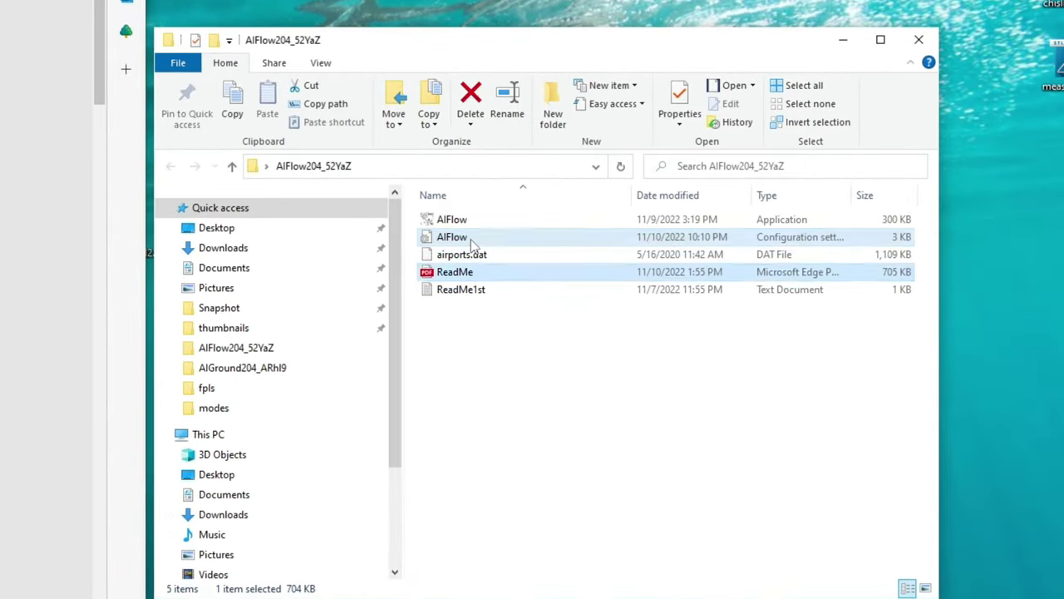
Step: Open the AIFlow configuration settings file for editing in Notepad++
left_click(844, 275)
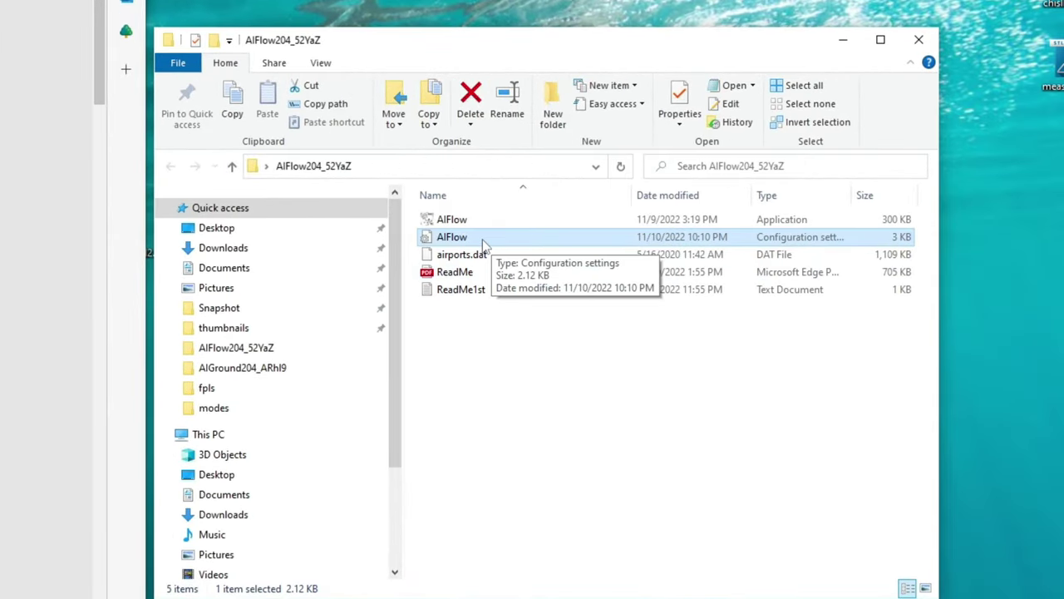
right_click(483, 242)
left_click(506, 304)
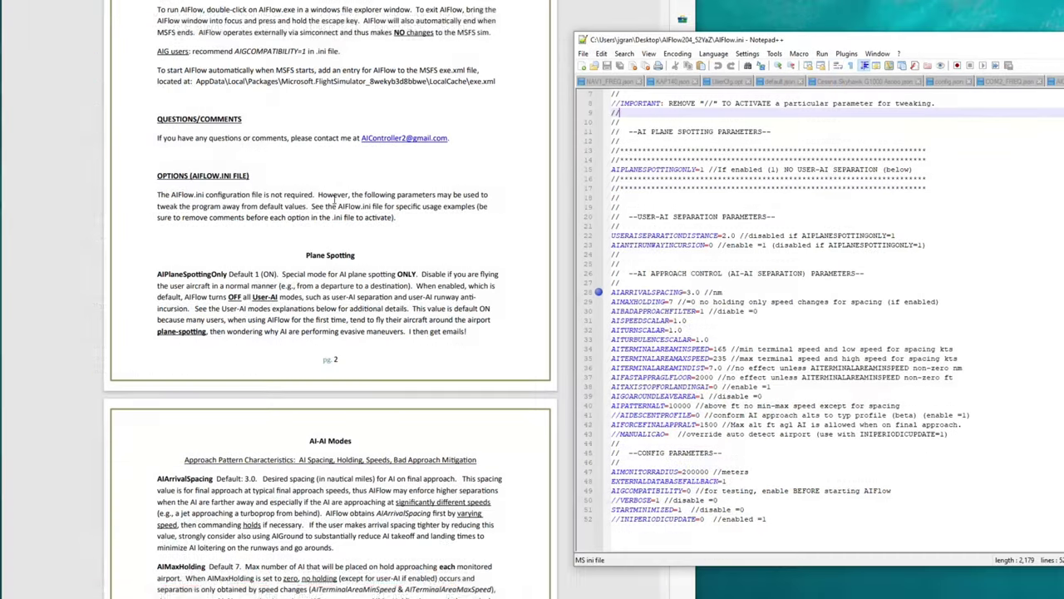
Step: Examine the AIARRIVALSPACING parameter in AIFlow.ini and its description in the ReadMe's AI-AI Modes section
scroll(459, 268, "down", 3)
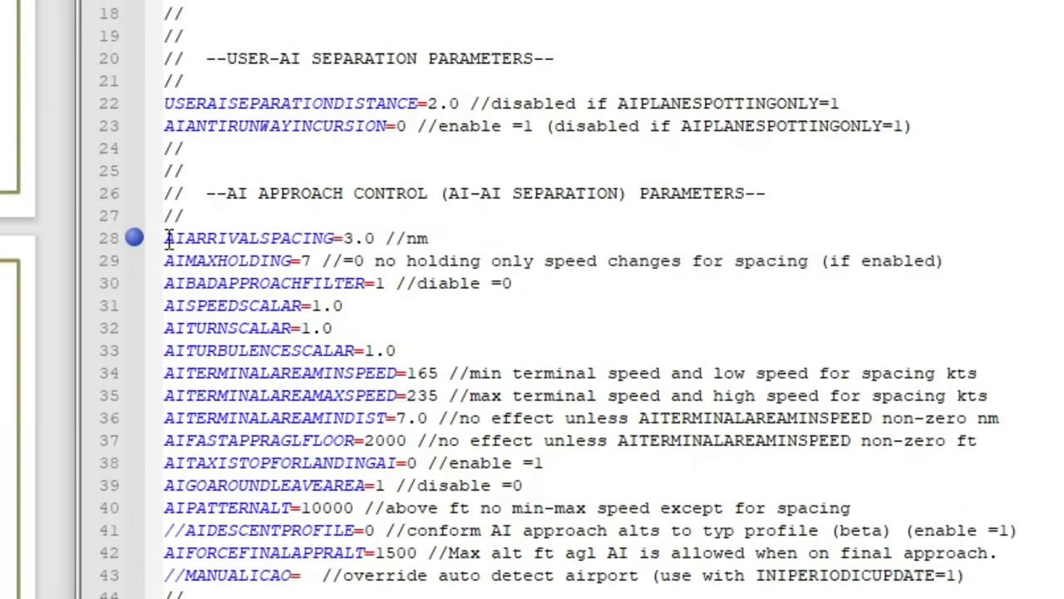
left_click_drag(612, 292, 640, 292)
left_click_drag(232, 238, 406, 238)
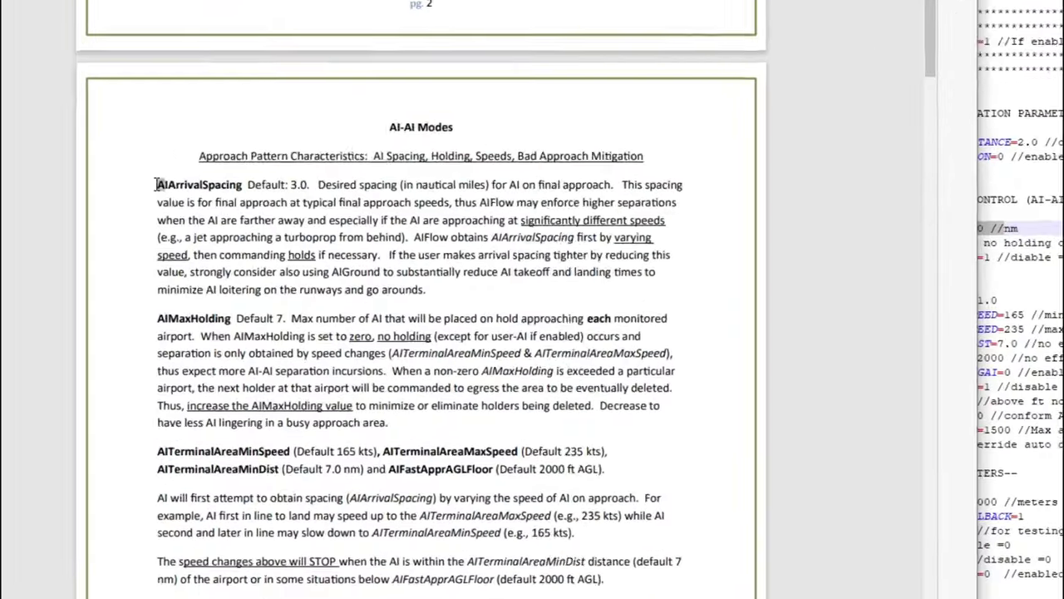
left_click_drag(156, 263, 213, 263)
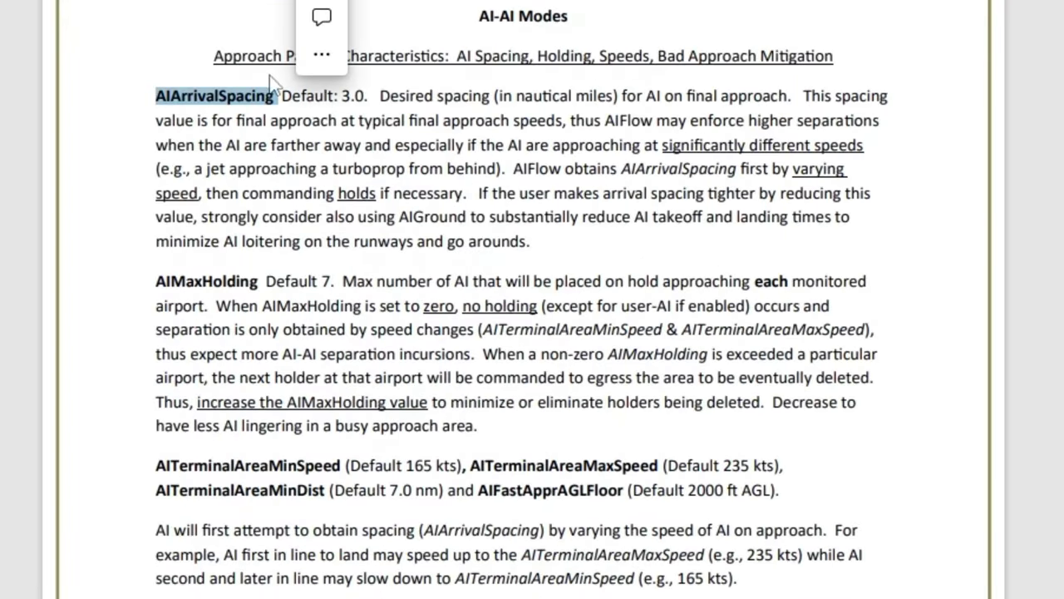
left_click(244, 50)
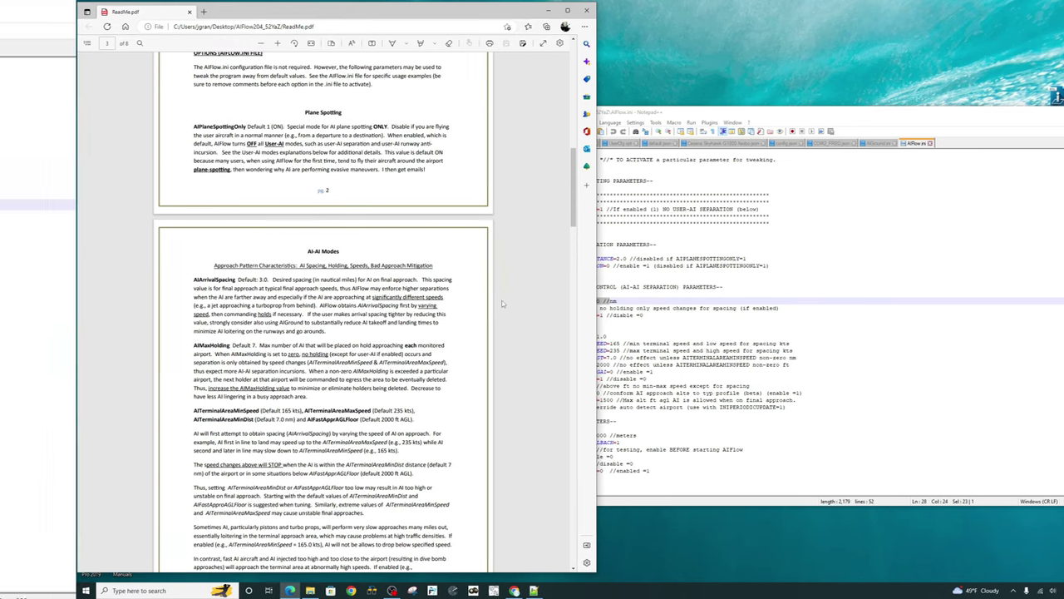
left_click(582, 244)
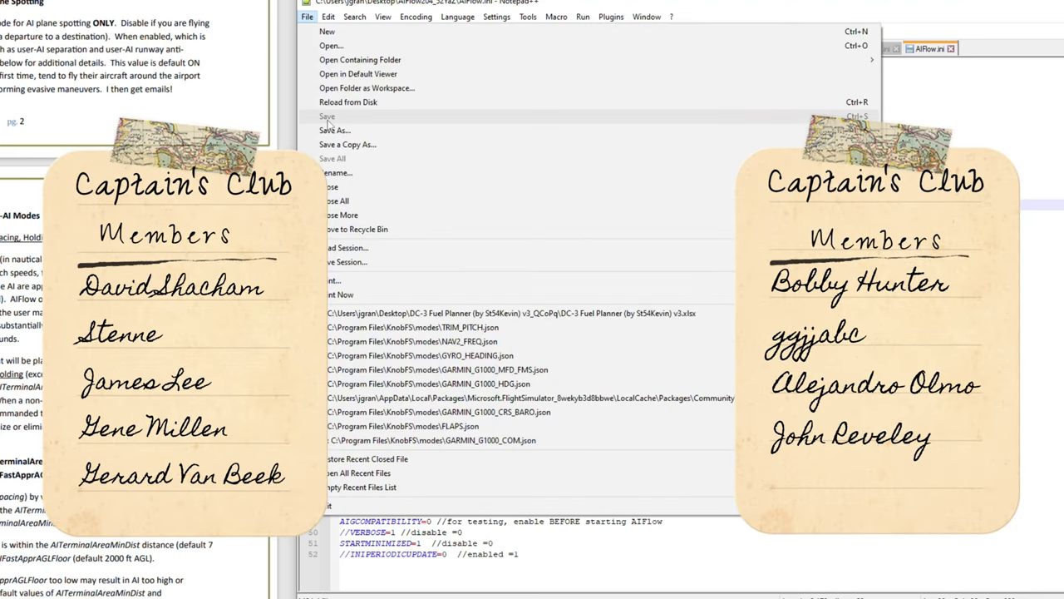
left_click(787, 161)
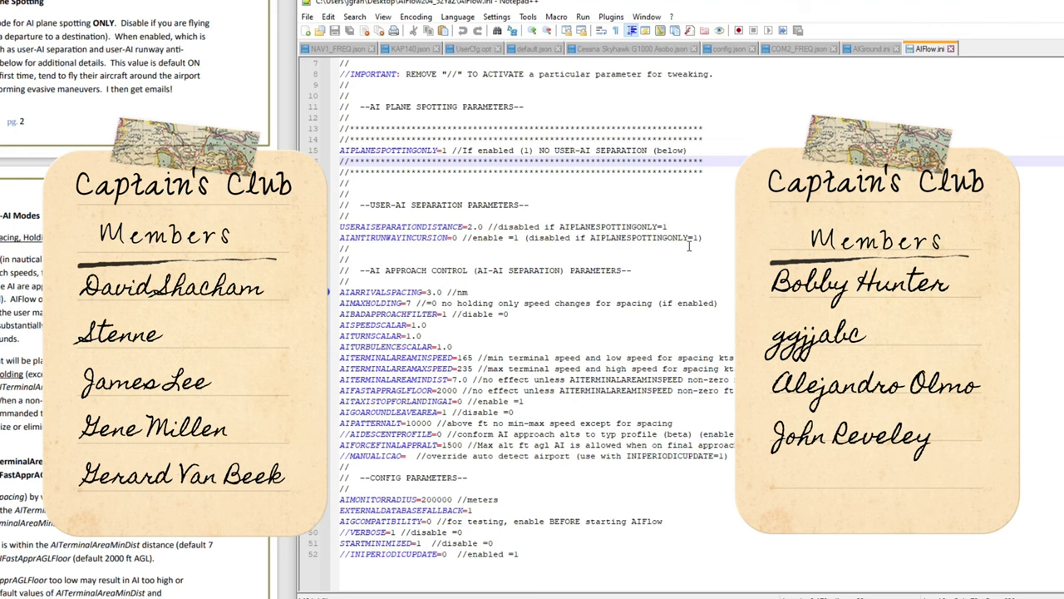